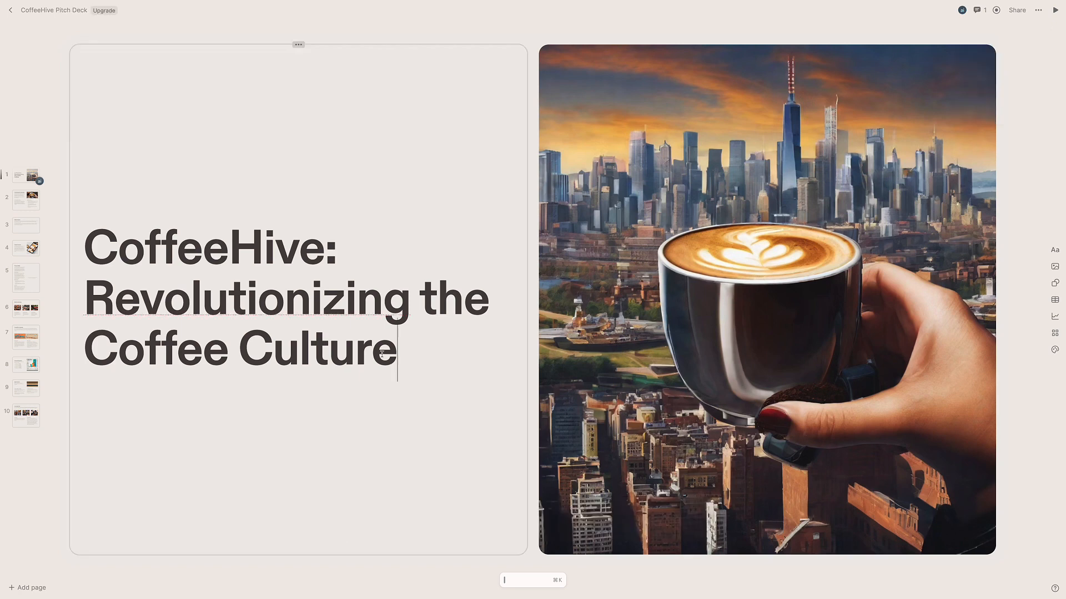
- Rewrite the cover title's tagline with AI, trying again and keeping a rewritten version
drag(376, 364, 92, 301)
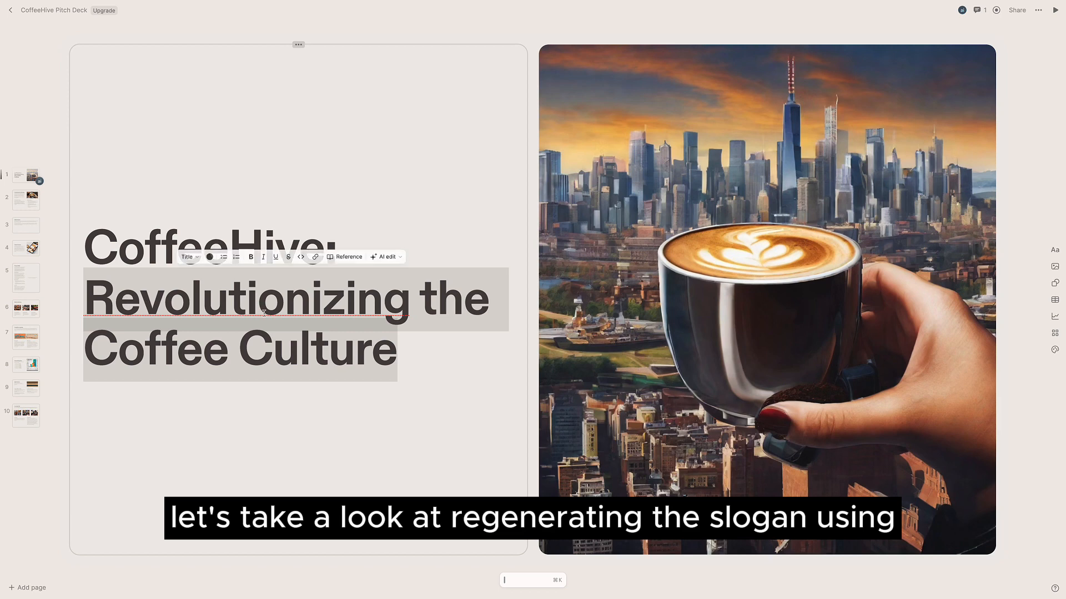
click(398, 257)
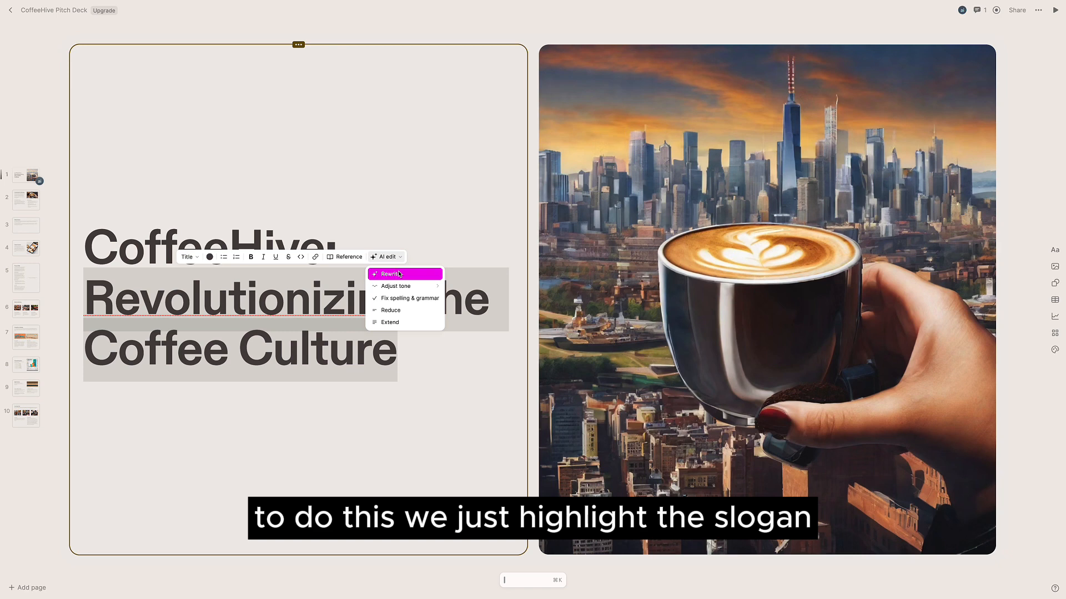
click(429, 274)
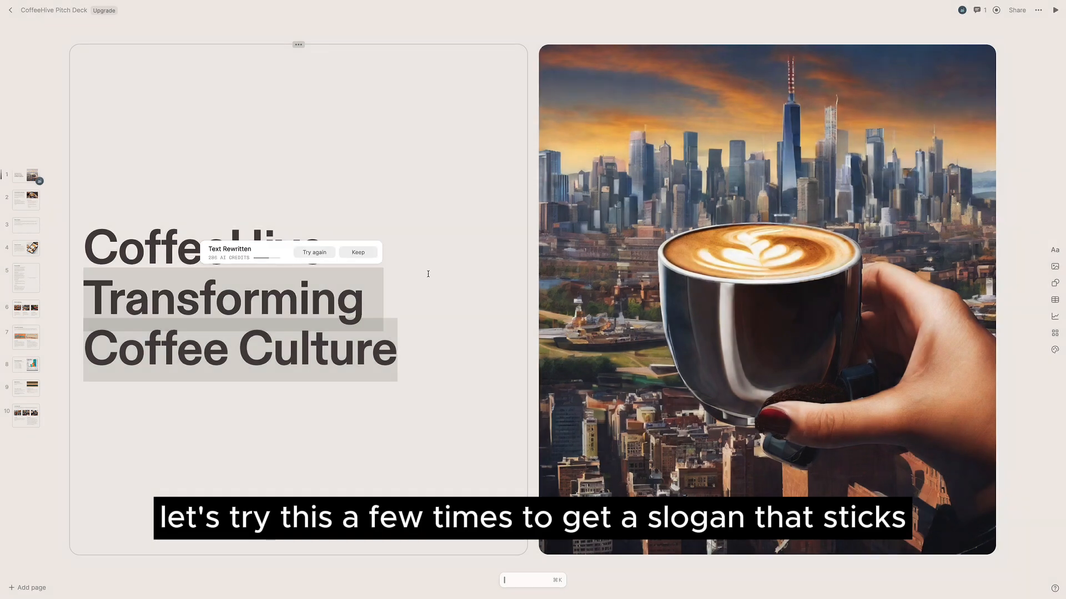
click(321, 253)
click(322, 254)
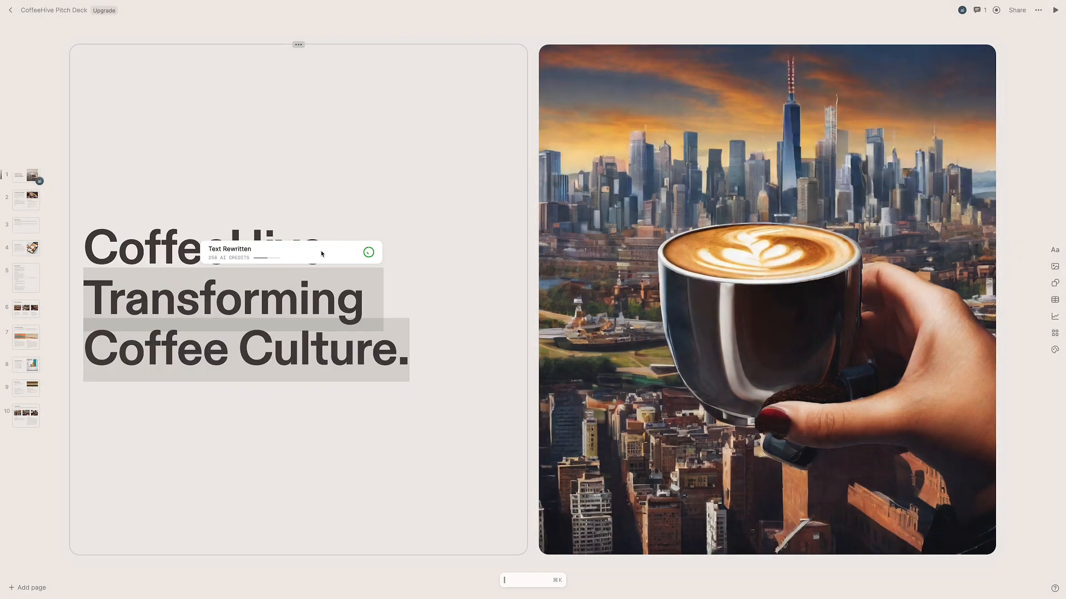
click(322, 254)
click(360, 255)
click(384, 311)
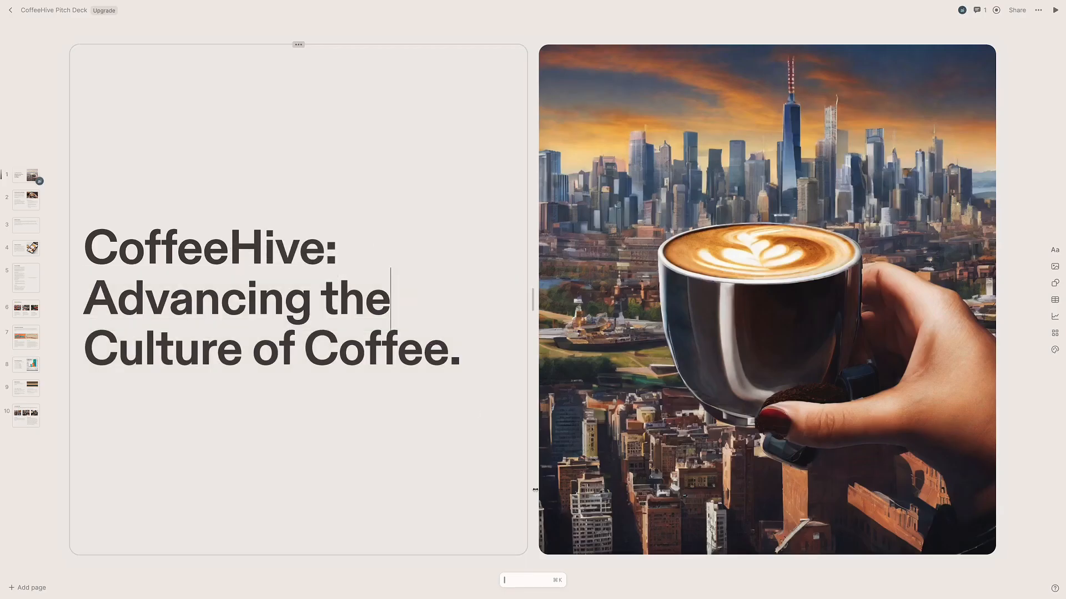
- Rewrite the tagline with AI once more to get 'Improving the Coffee Culture.'
drag(462, 357, 84, 301)
click(385, 253)
click(386, 291)
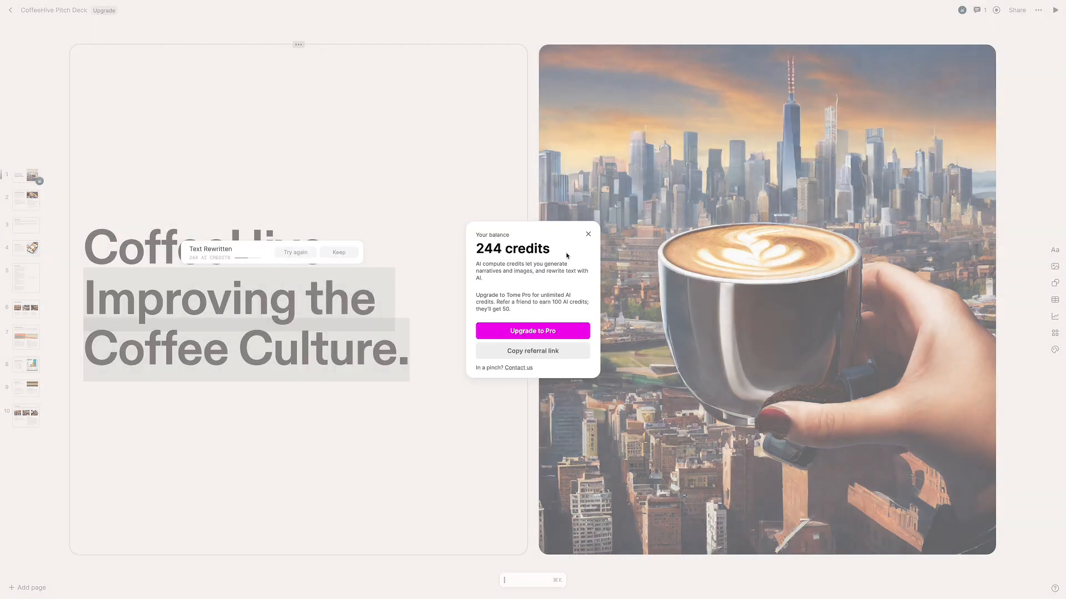
click(526, 518)
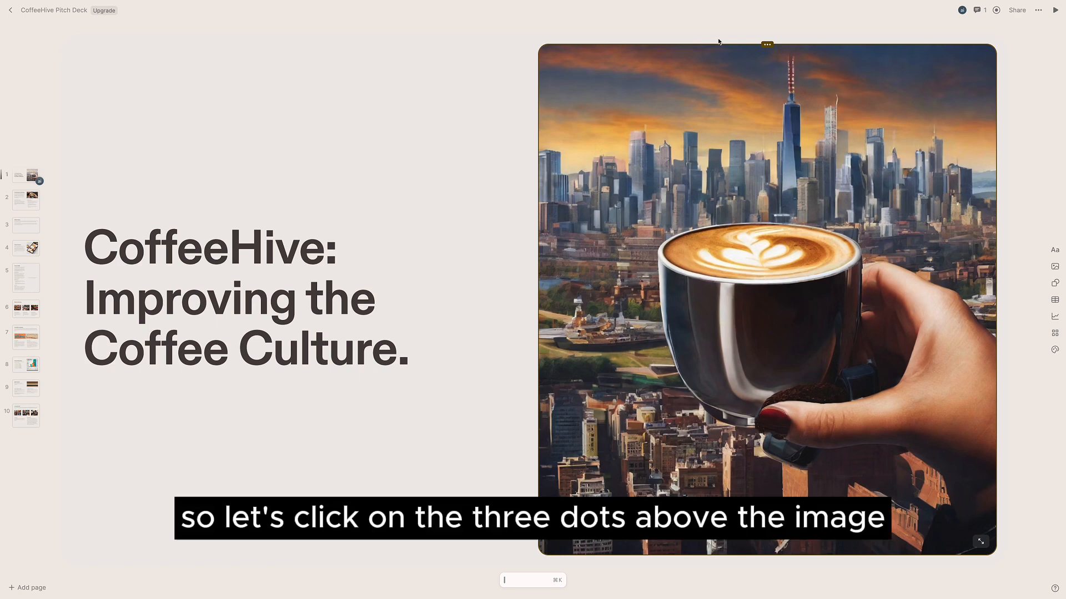
- Open image generation for the cover picture and change the prompt to 'A person holding a cup of coffee in an office building looking out at a city view.'
click(767, 45)
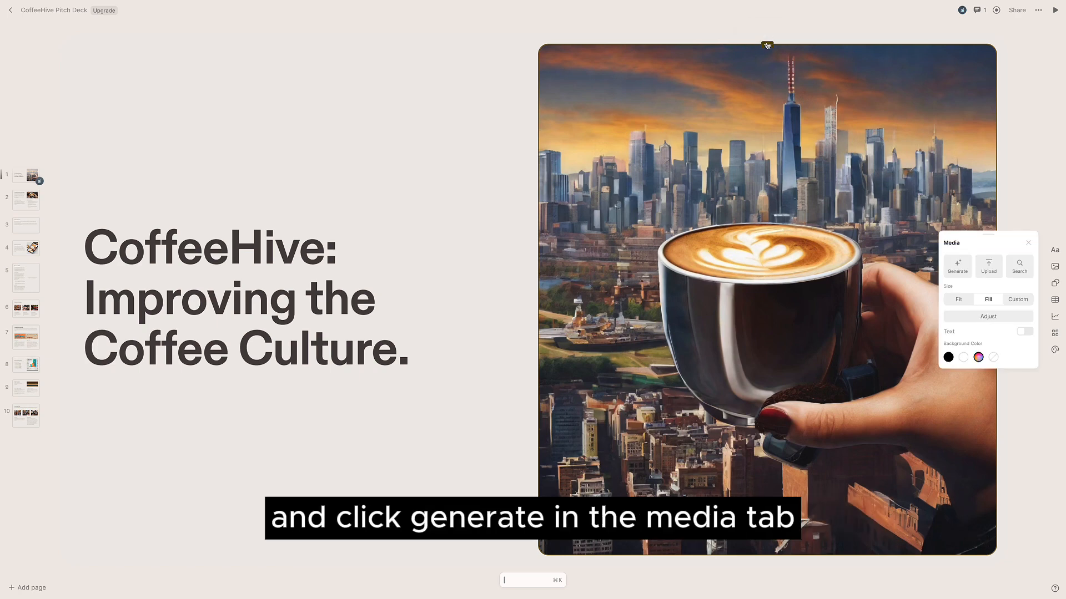
click(956, 269)
drag(1020, 257, 969, 243)
key(BackSpace)
key(BackSpace)
key(BackSpace)
text(on the t)
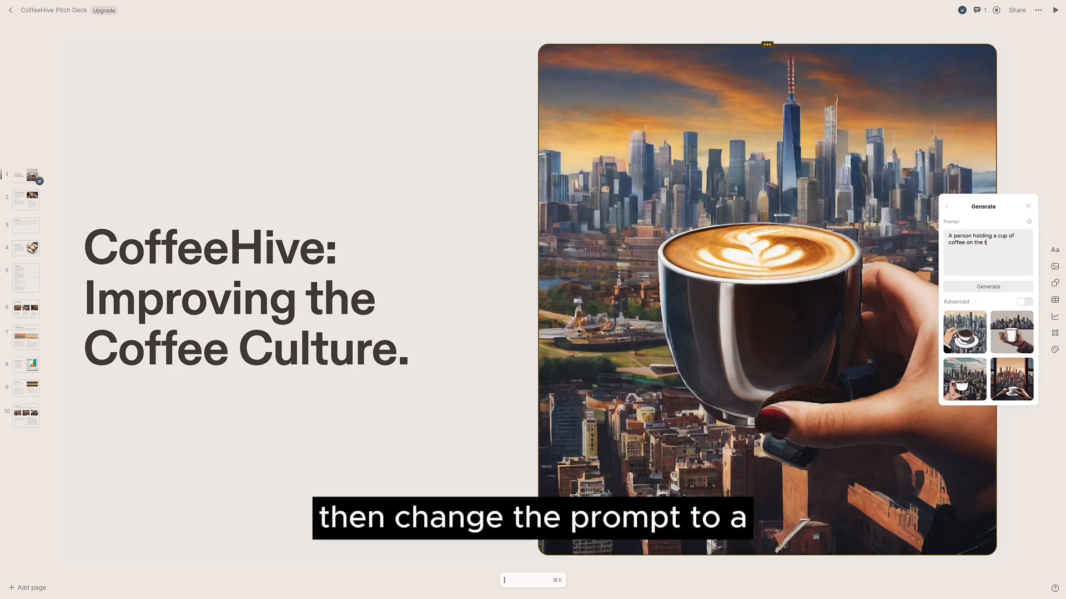
key(BackSpace)
key(BackSpace)
key(BackSpace)
key(BackSpace)
key(BackSpace)
key(BackSpace)
key(BackSpace)
key(BackSpace)
text(in an o)
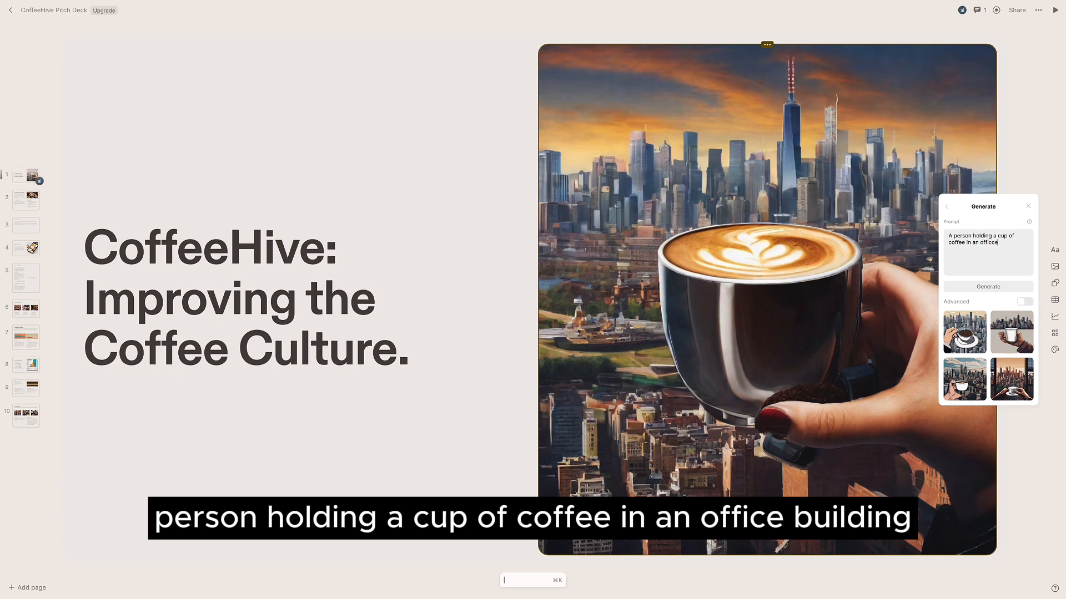
text(ffice building looking out at a city view.)
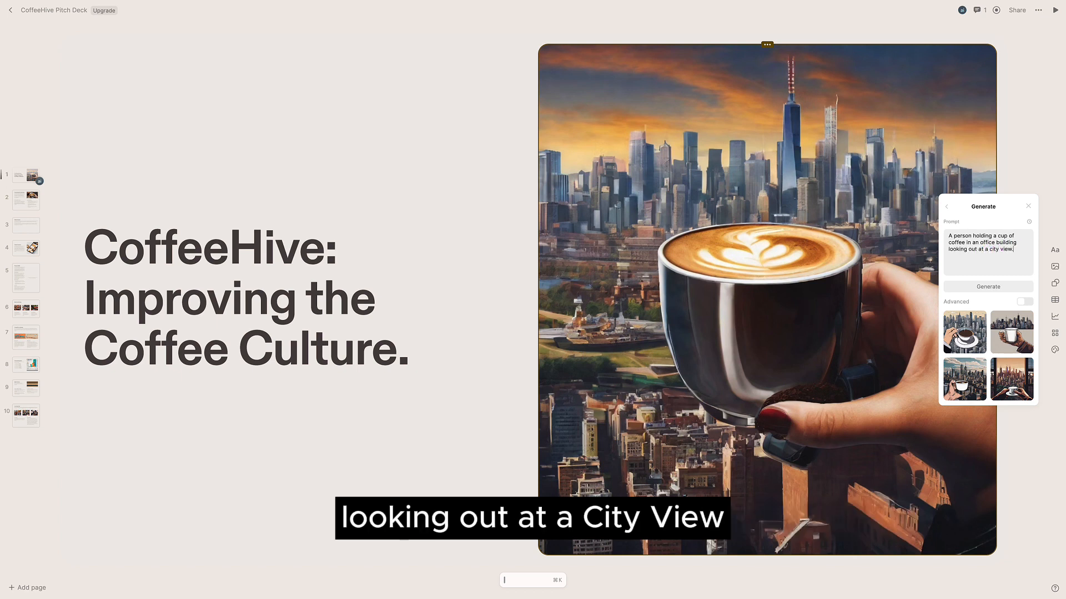
- Generate images from the prompt and apply the last generated option to the cover
click(999, 288)
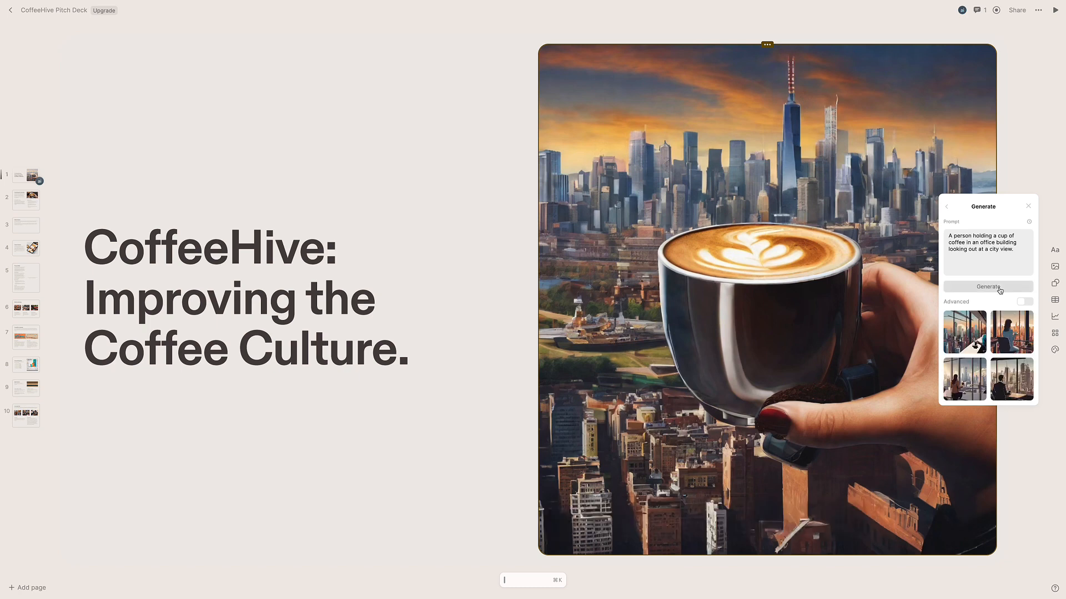
click(1022, 391)
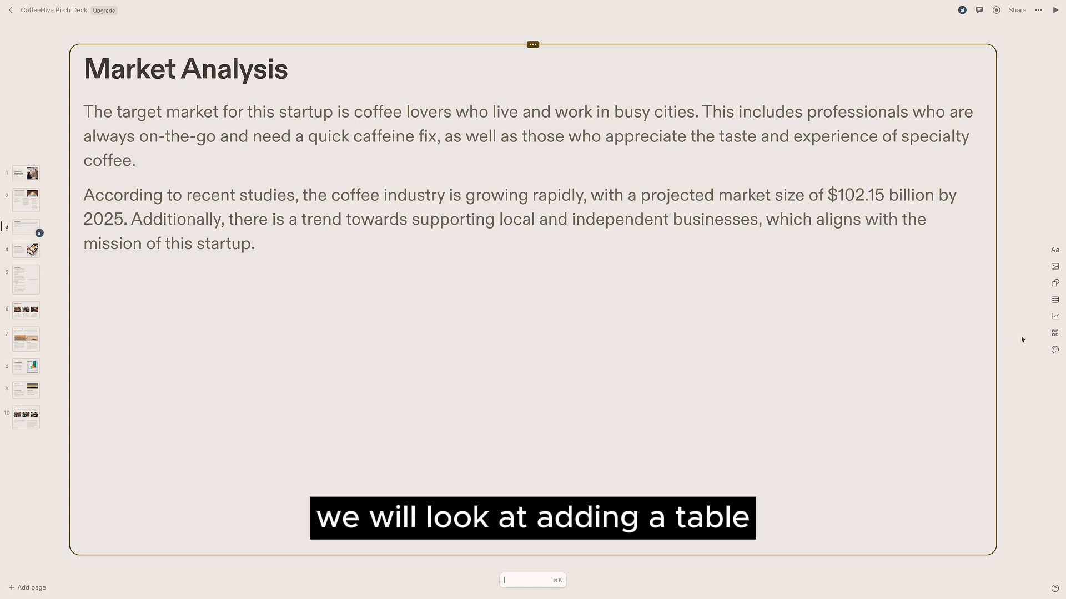
- Add a 3-row, 2-column table to the Market Analysis page and move it below the text
click(1055, 301)
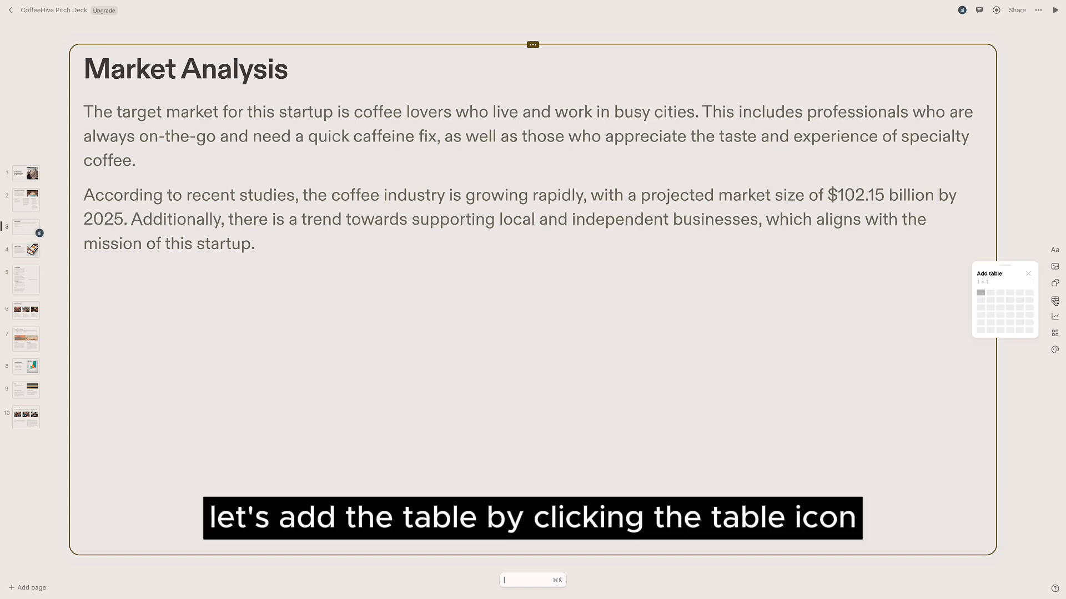
click(991, 309)
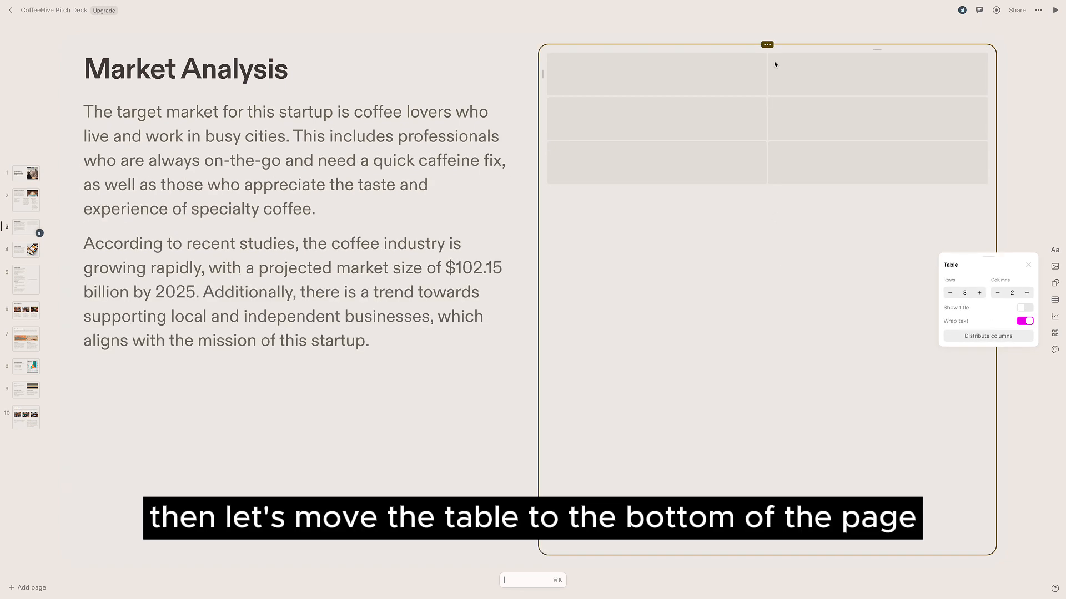
drag(766, 44, 433, 333)
- Enter the table's column headers Year and Size Of The Market
click(263, 332)
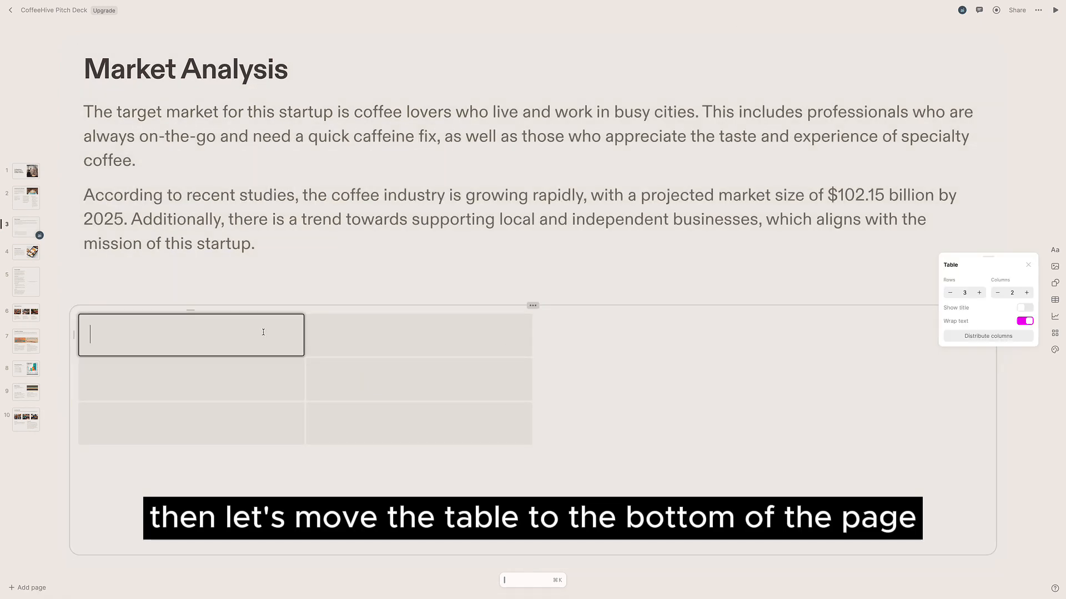
text(Size Of)
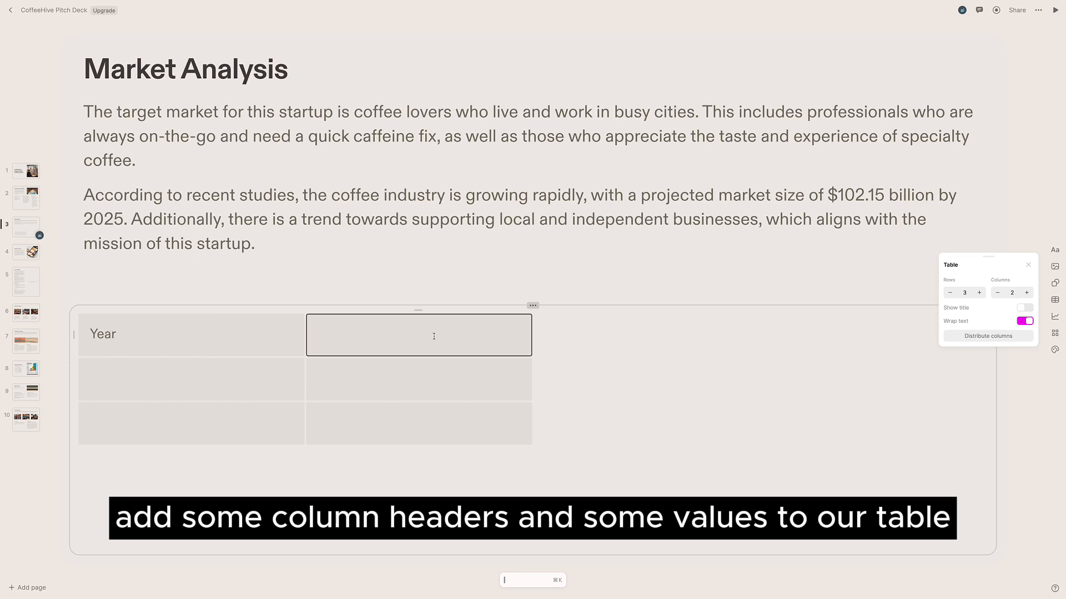
text(Size Of )
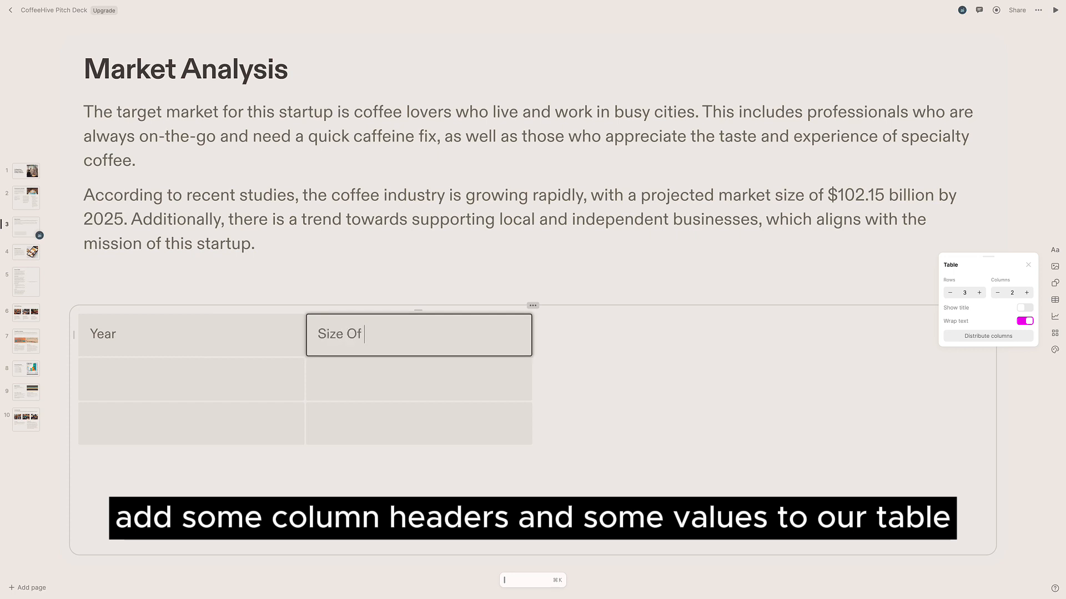
text(The Market)
- Fill the table rows with 2021 / $40 Billion and 2022 / $50 Billion
click(236, 384)
text(2021)
click(400, 388)
text($40 Billion)
key(Tab)
text(202)
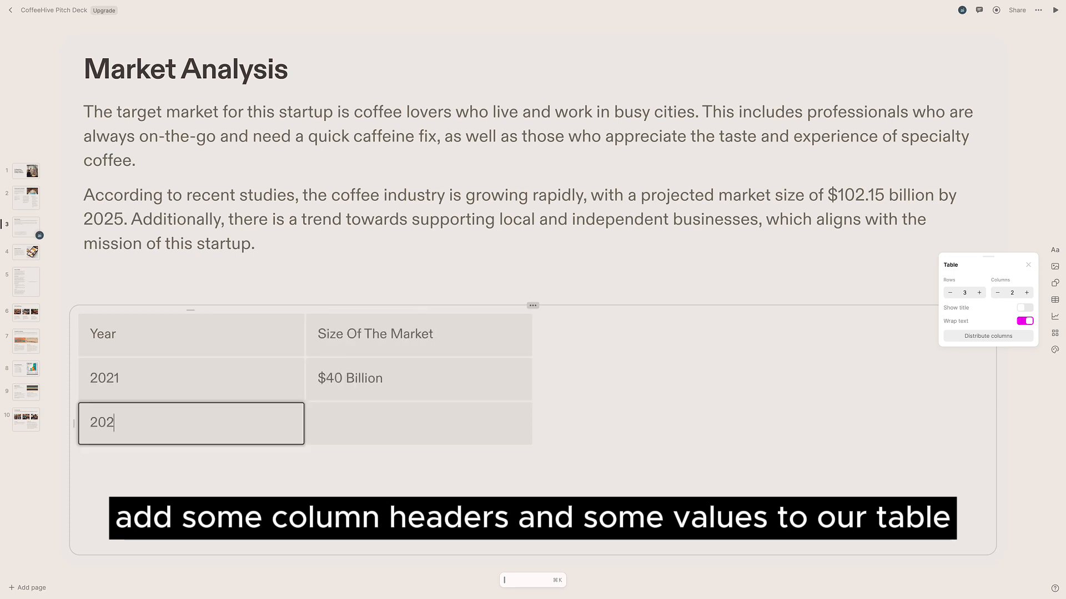
text(2)
key(Tab)
text($50 Billion)
key(Escape)
key(Escape)
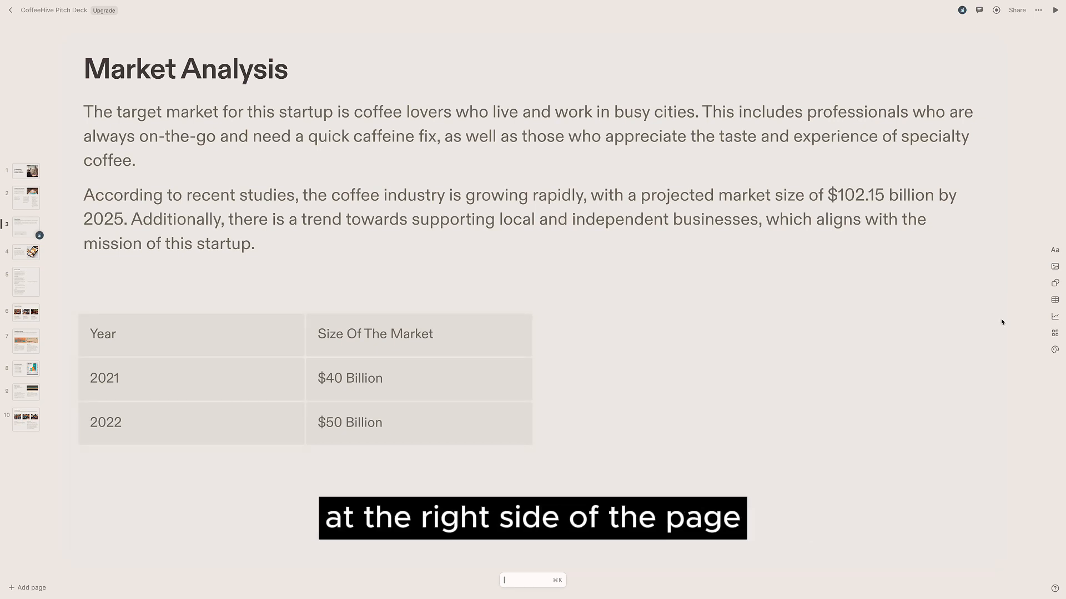
- Add a bar chart beside the table and set its bar colour to #1B222A
click(1054, 317)
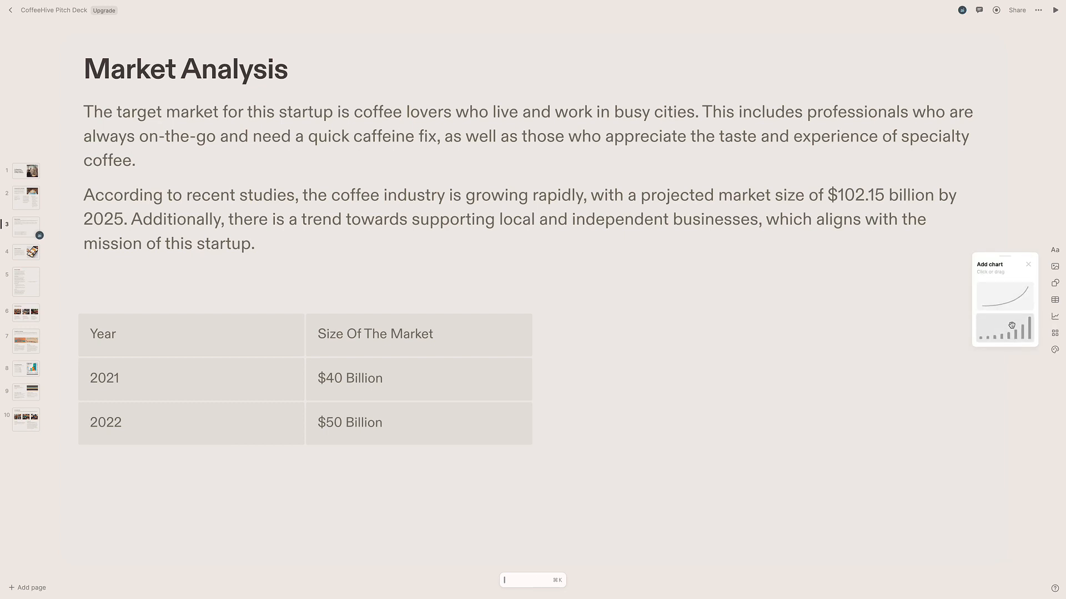
drag(1009, 326, 731, 367)
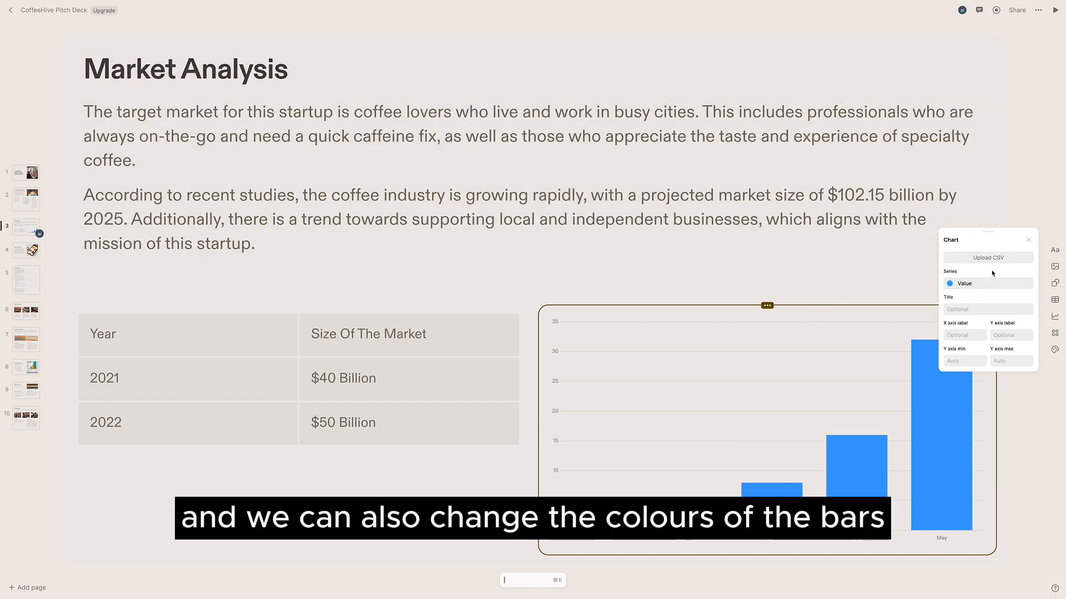
click(978, 281)
click(841, 288)
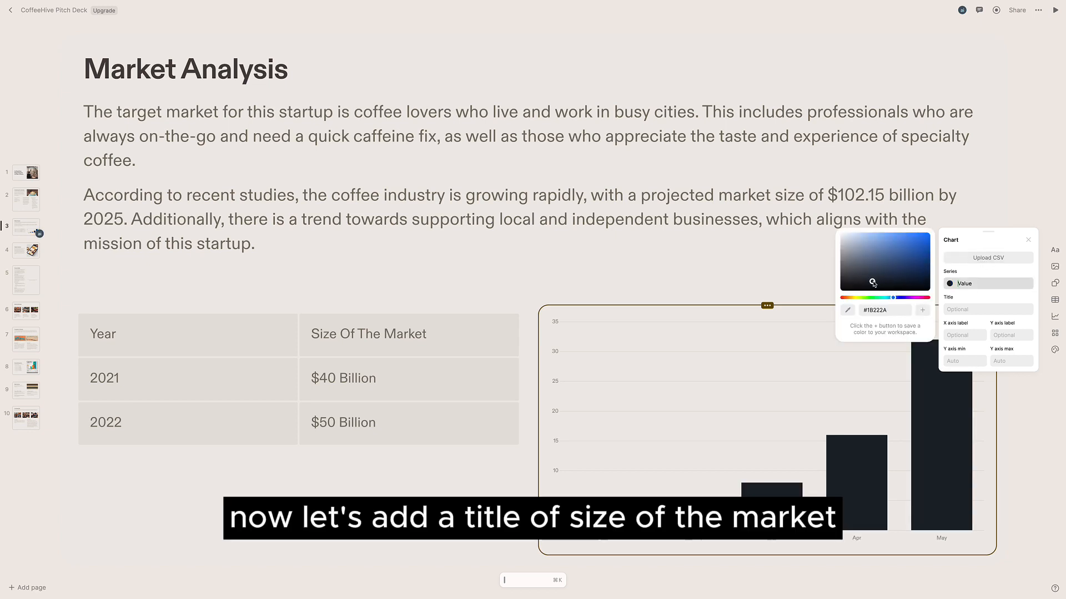
- Title the chart 'Size Of The Market' and label its axes Month and Revenue Per Month
click(977, 309)
text(Size Of The Market)
click(965, 335)
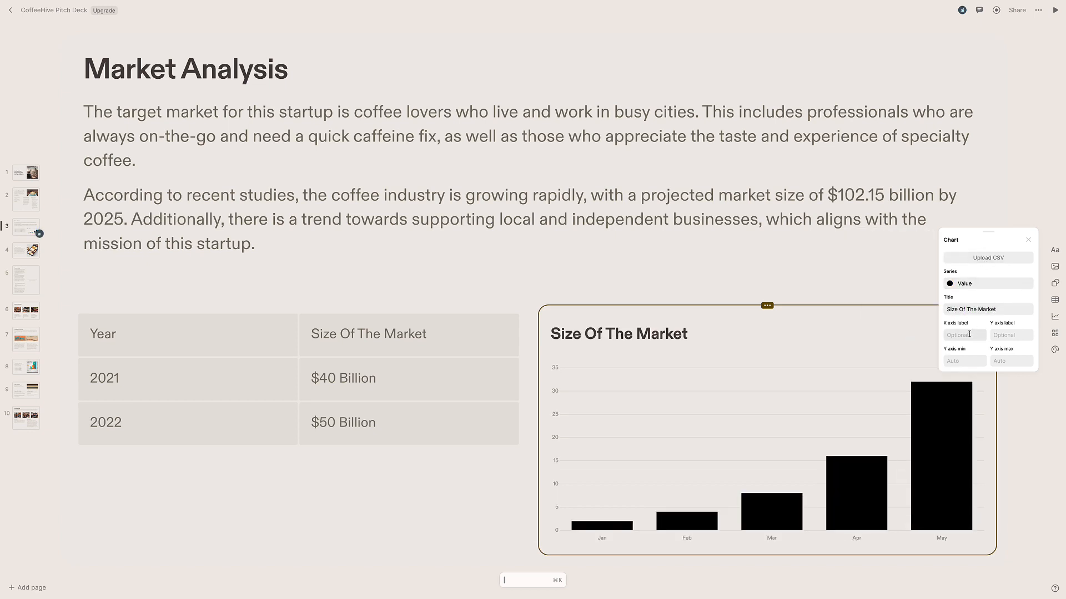
text(Month)
key(Tab)
text(Revenue Per Month)
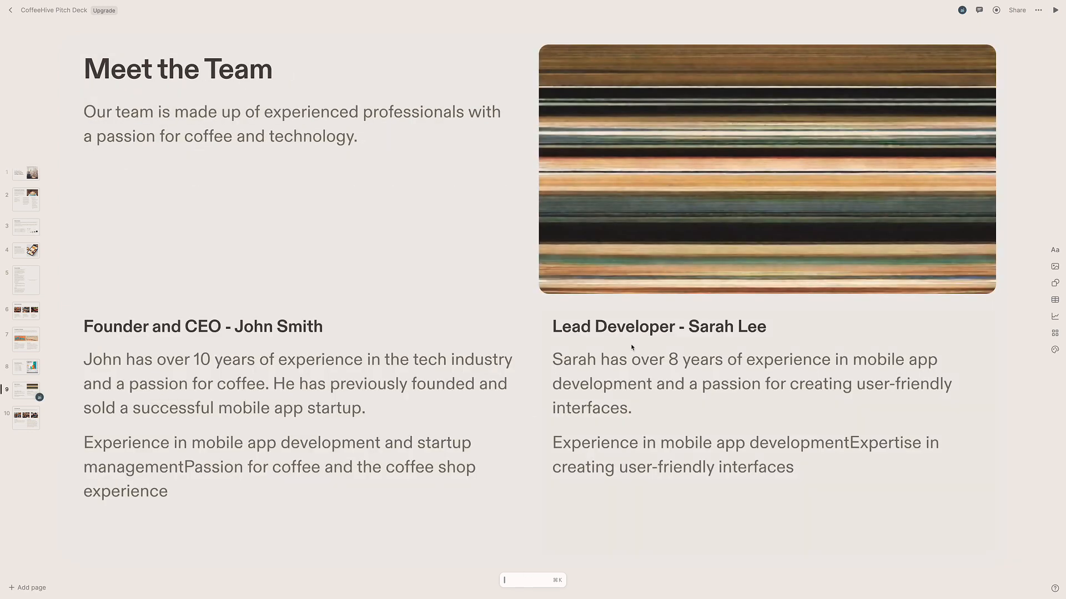
- Try the Dune, Dark and Light deck themes on the Meet the Team page, then switch back to Creme
click(1054, 351)
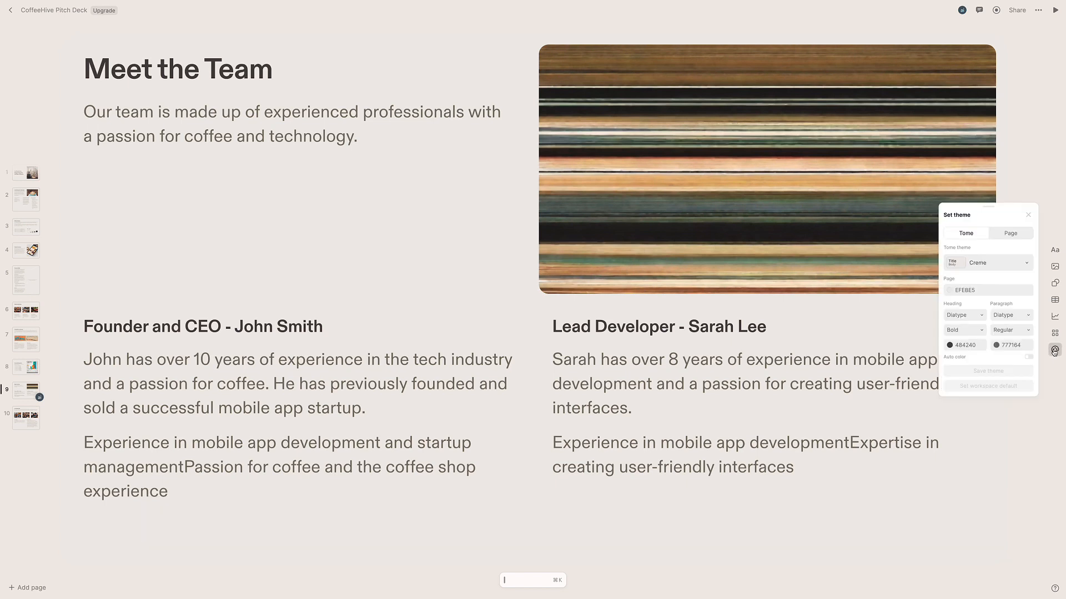
click(983, 263)
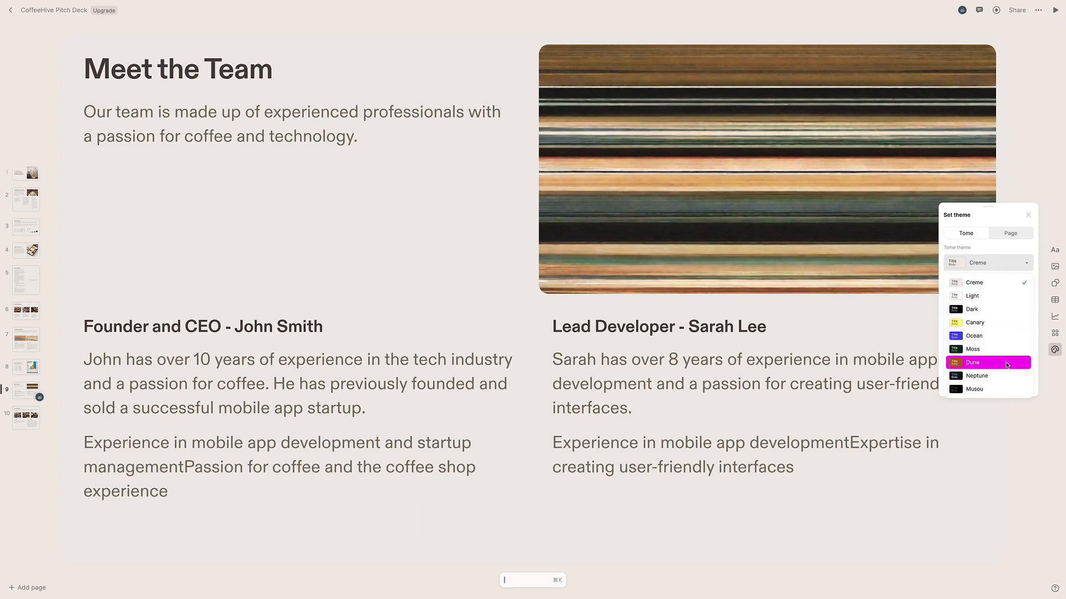
click(1007, 364)
click(1009, 264)
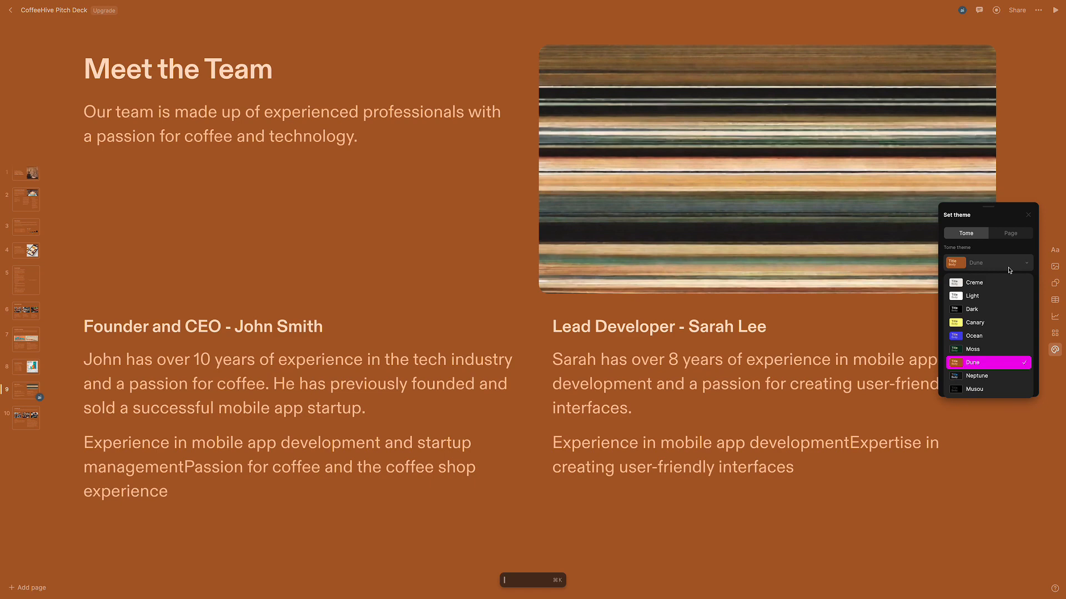
click(1008, 306)
click(1004, 264)
click(1008, 299)
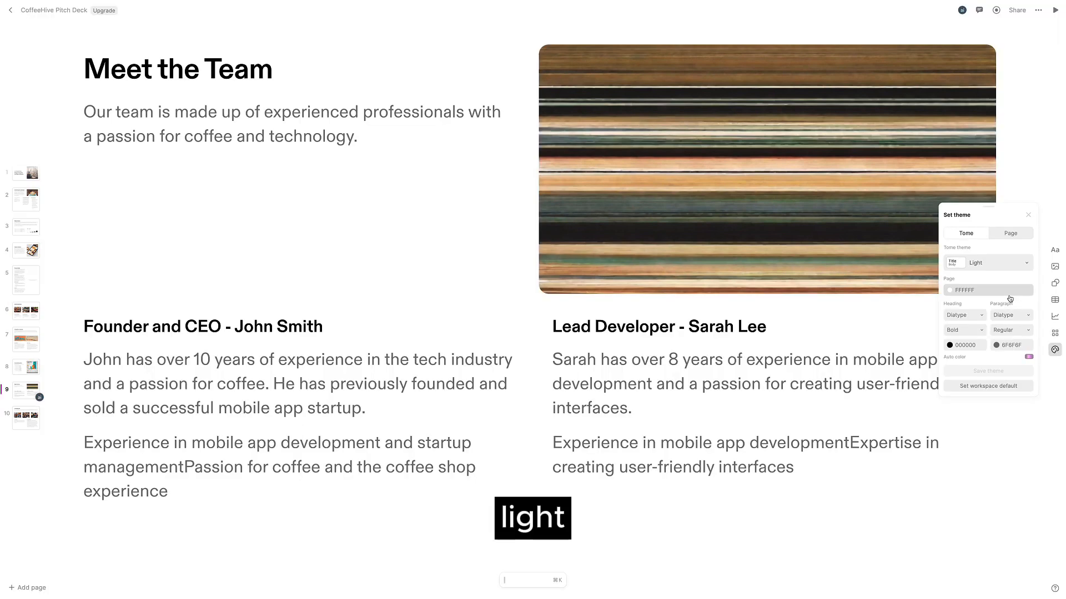
click(1006, 264)
click(1003, 284)
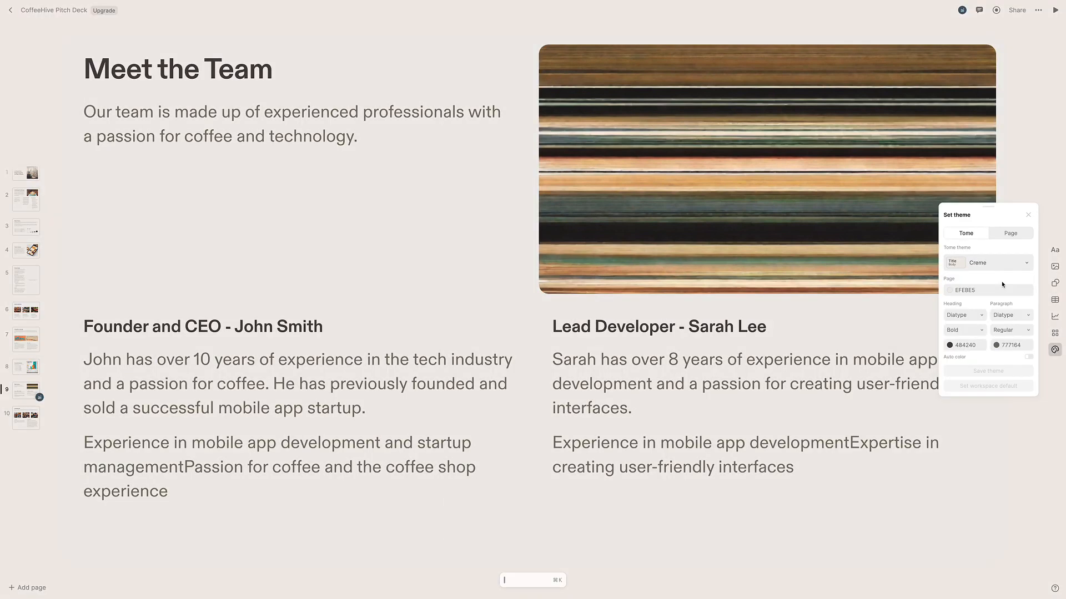
- Set the theme's heading font to Dialtype Mono with Medium weight
click(976, 316)
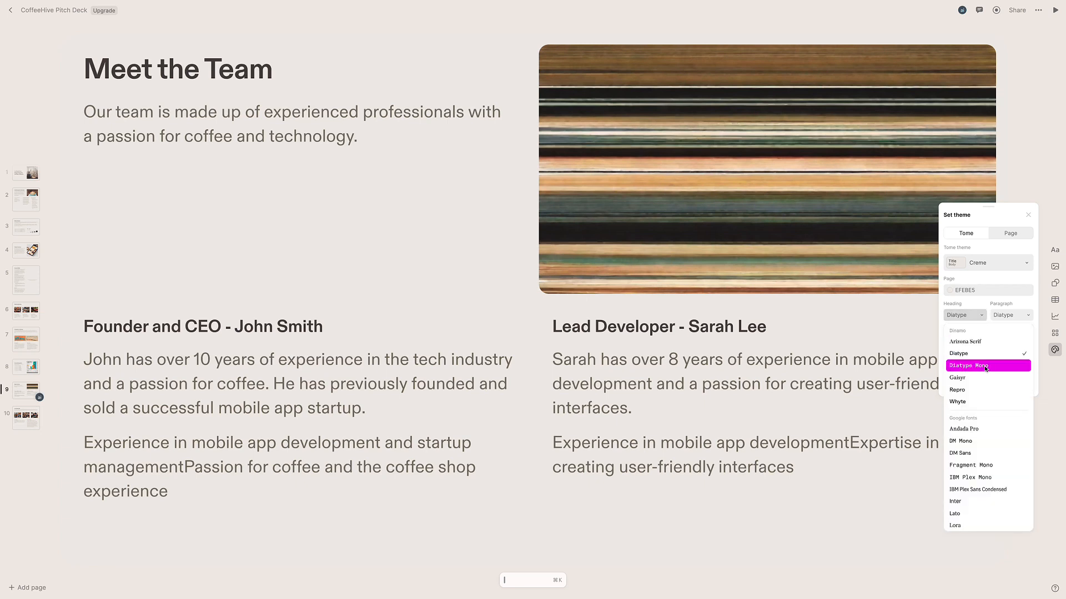
click(1003, 367)
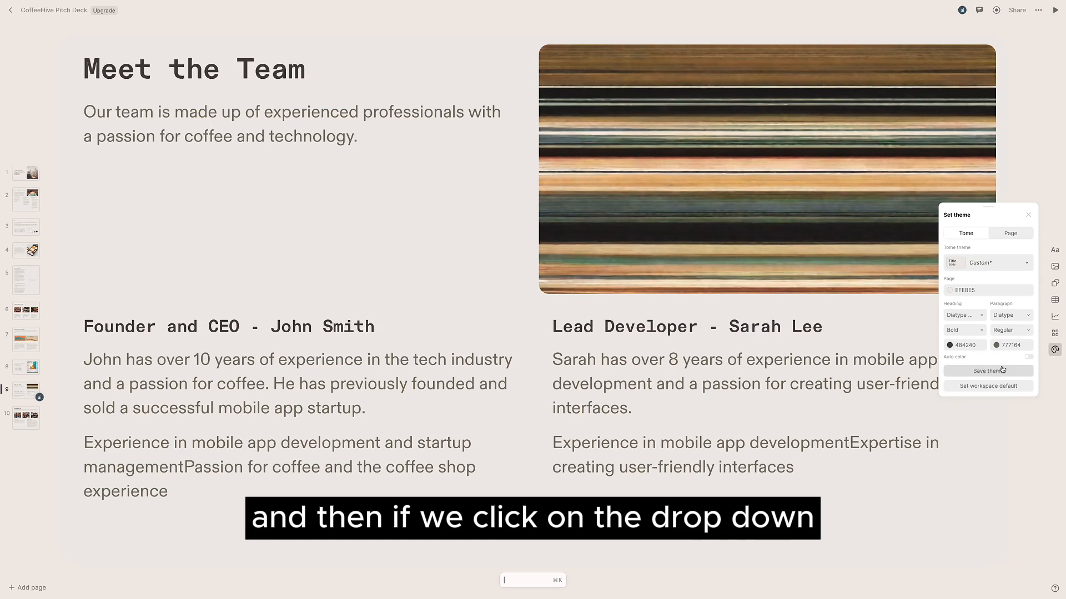
click(966, 331)
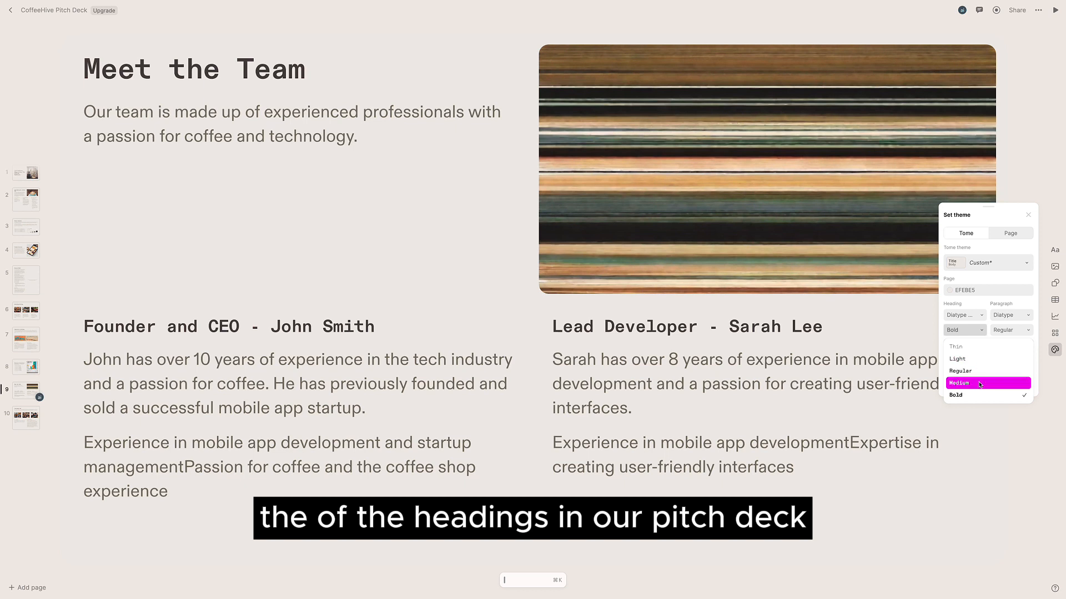
click(981, 383)
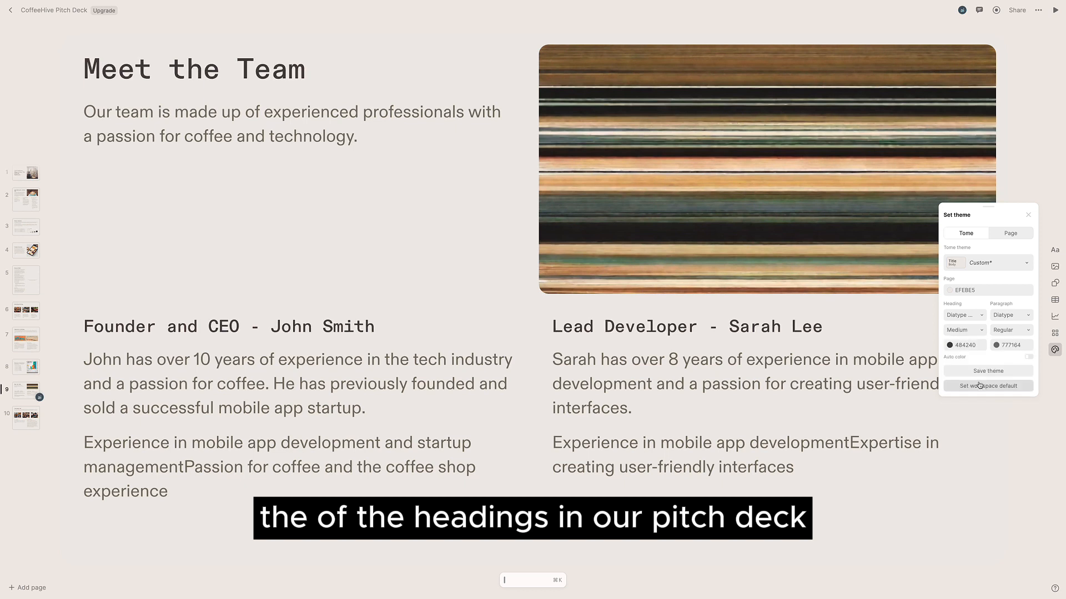
- Set the theme's paragraph font to Diatype Mono
click(1019, 316)
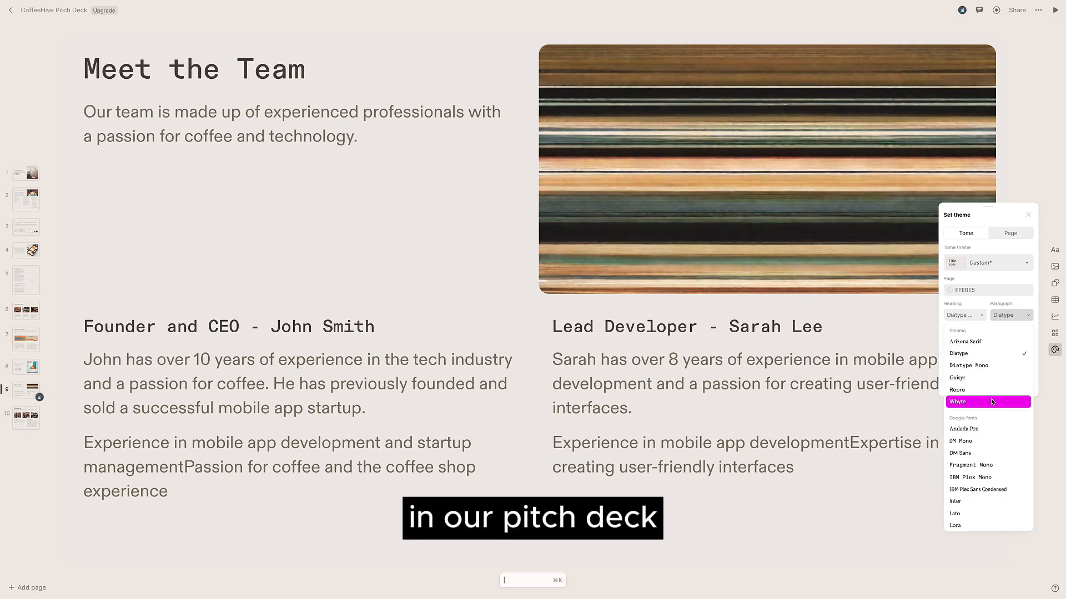
scroll(992, 402, down, 5)
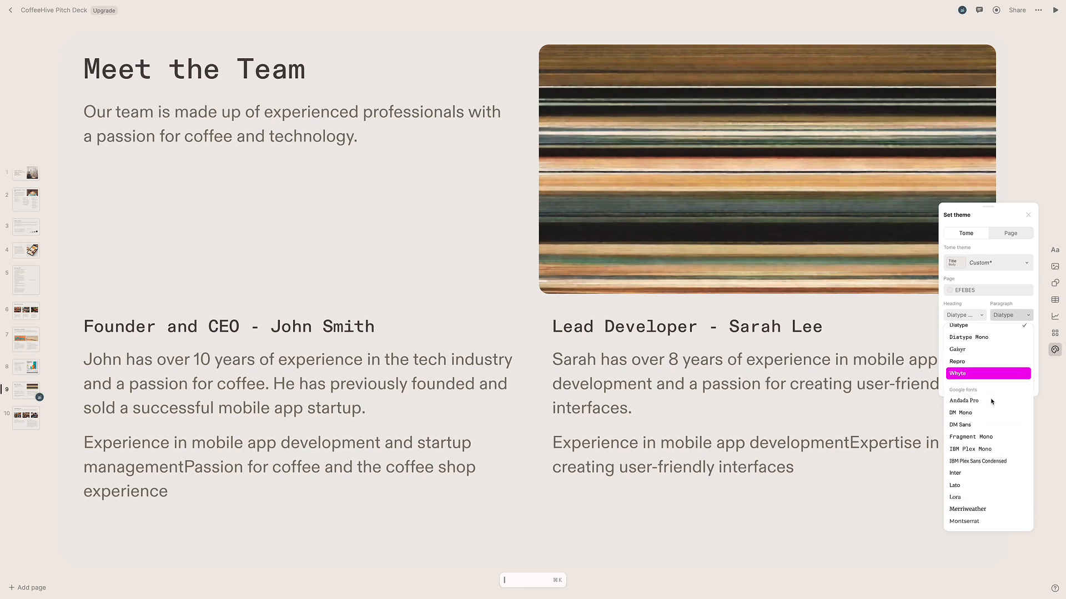
scroll(992, 401, up, 3)
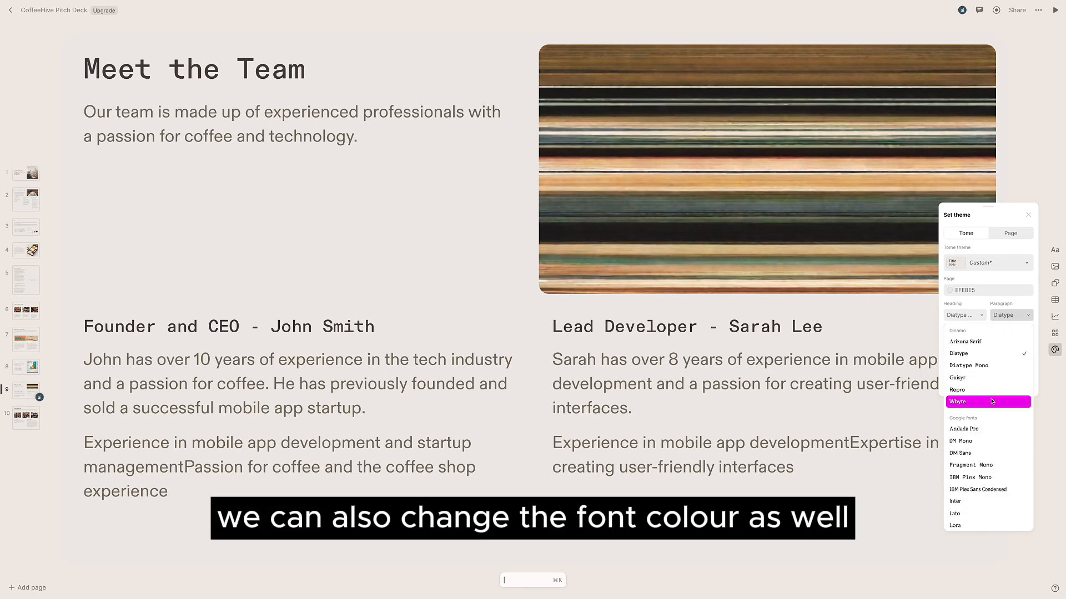
click(1002, 362)
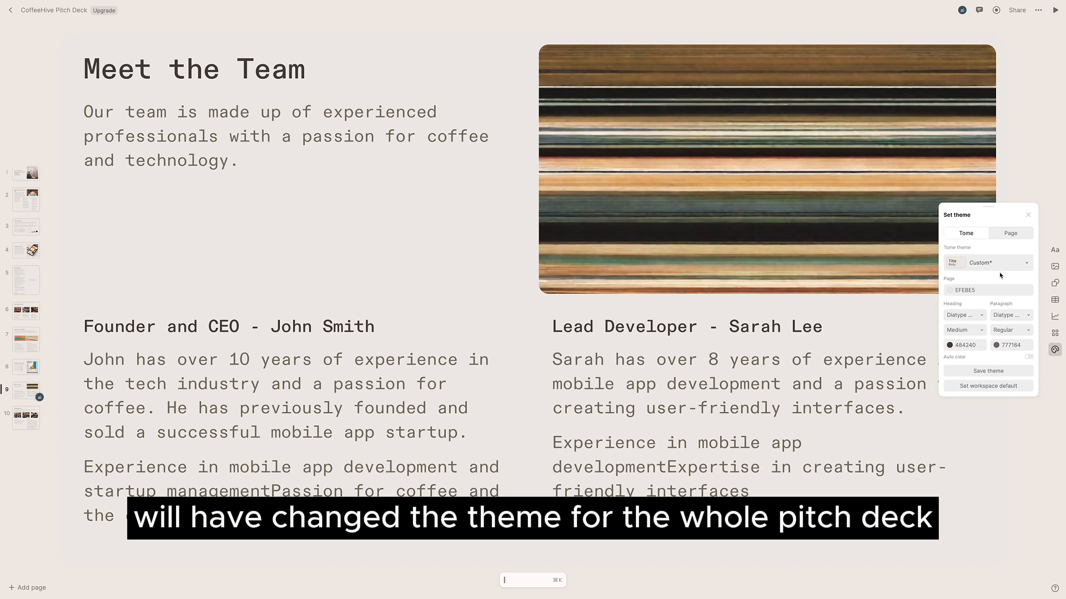
- Save the customised deck theme under the name 'default-test'
click(1013, 233)
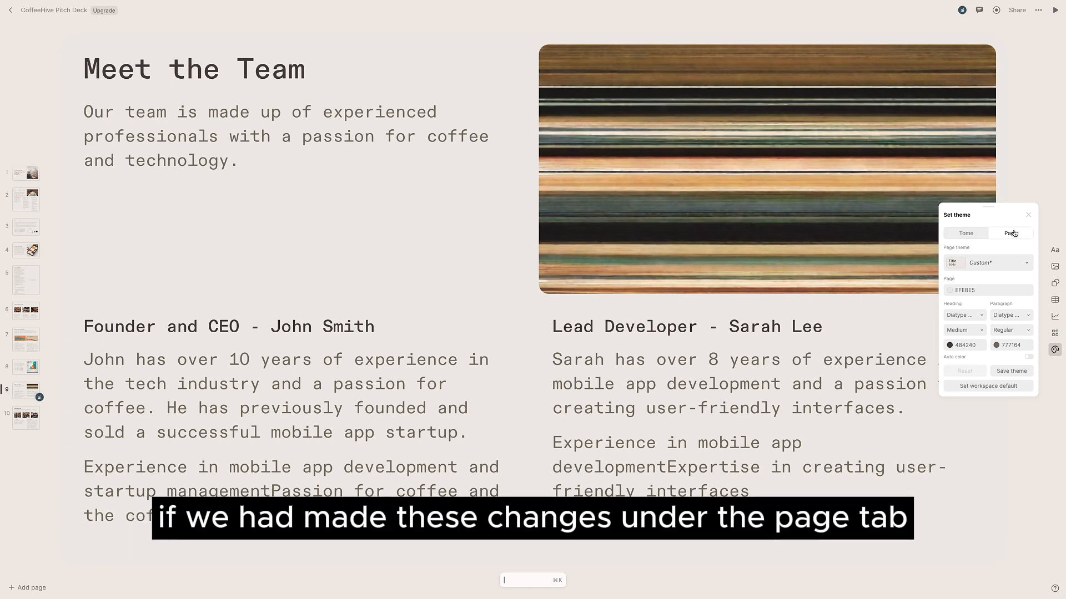
click(976, 235)
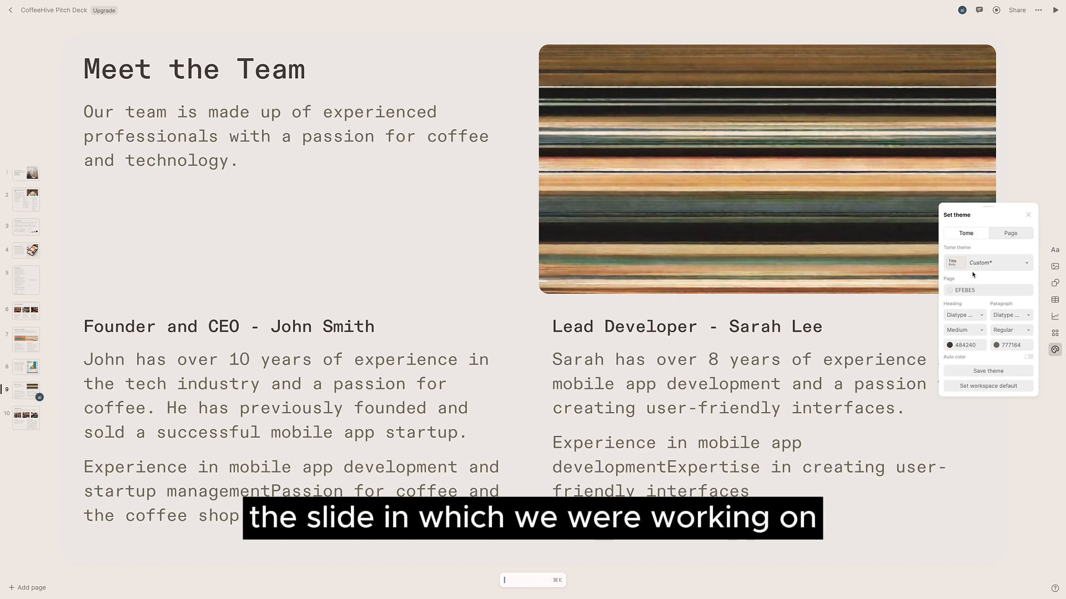
click(1012, 373)
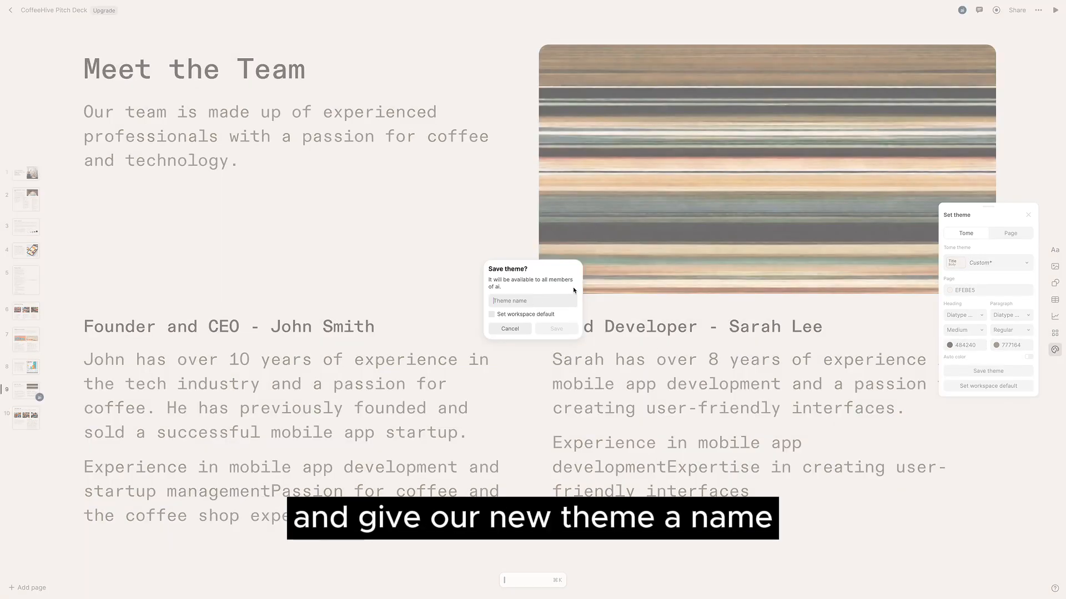
text(default-test)
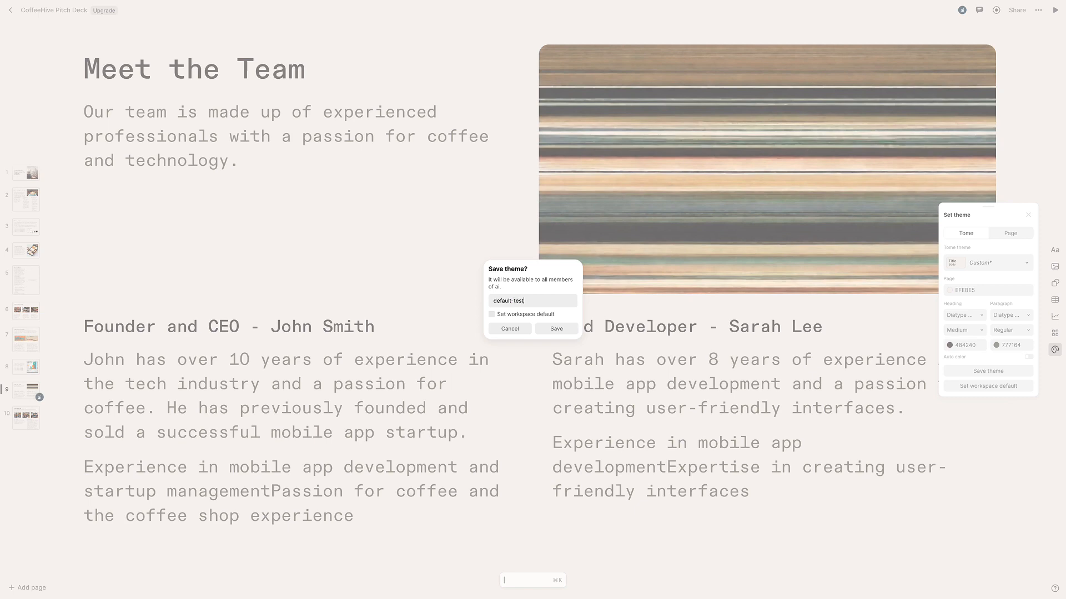
click(556, 328)
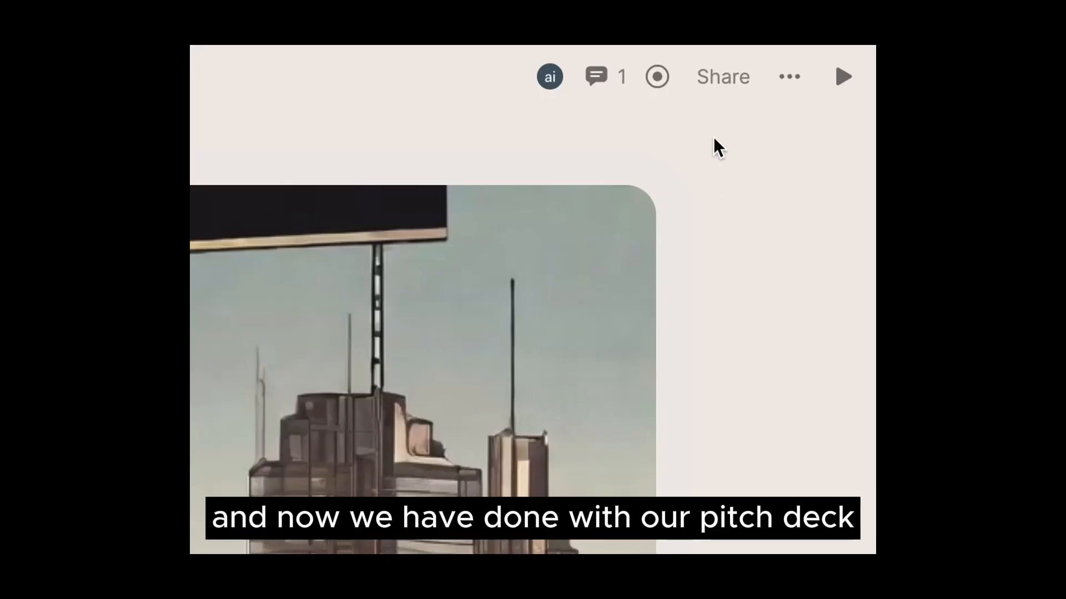
- Examine the deck's sharing settings, the more-options menu and the present control
click(718, 83)
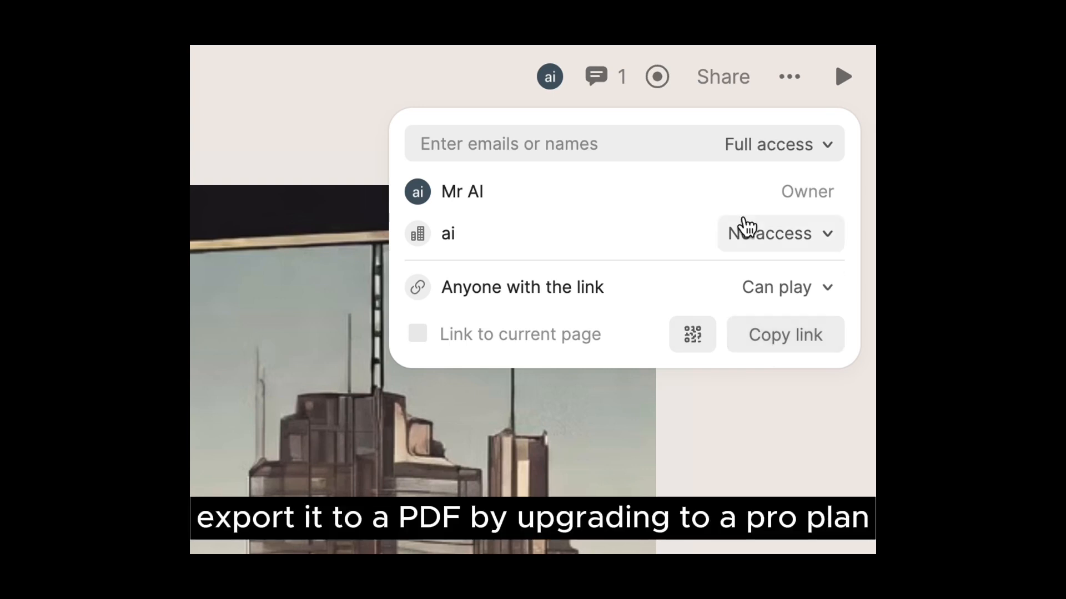
click(793, 80)
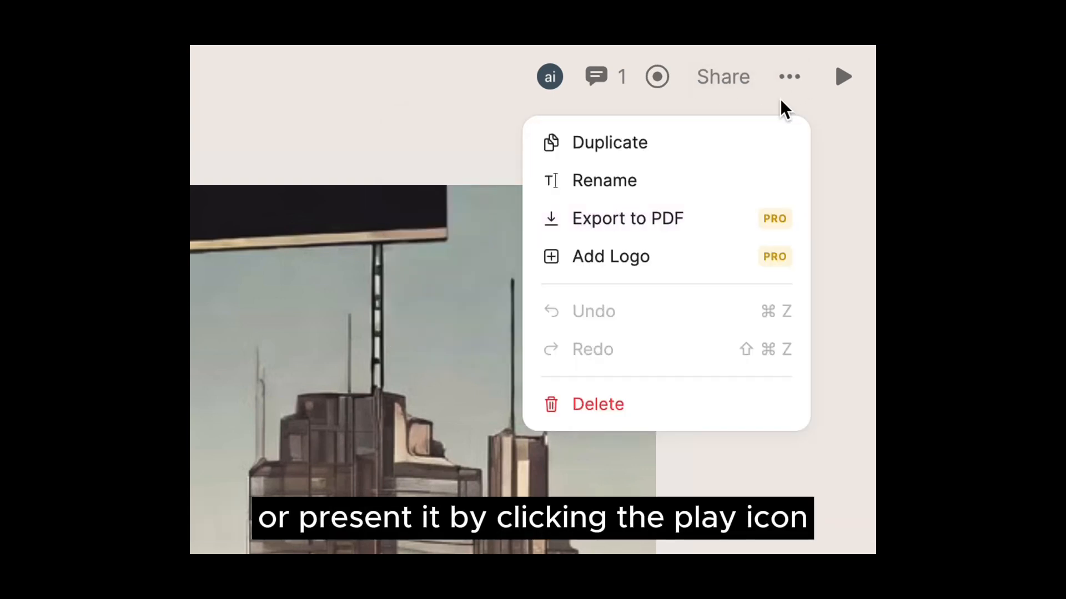
click(789, 77)
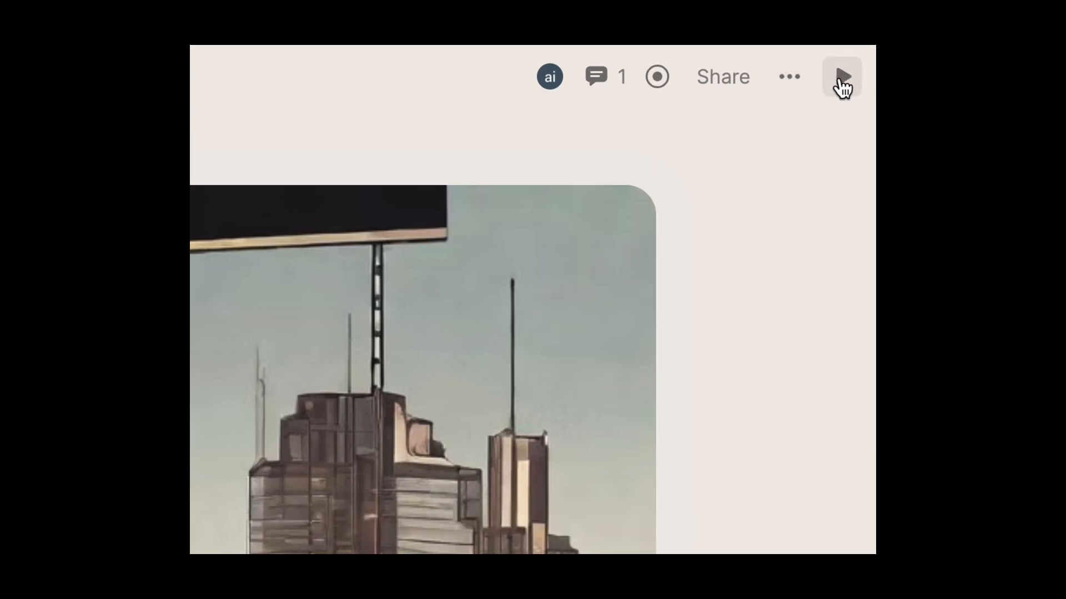
click(842, 83)
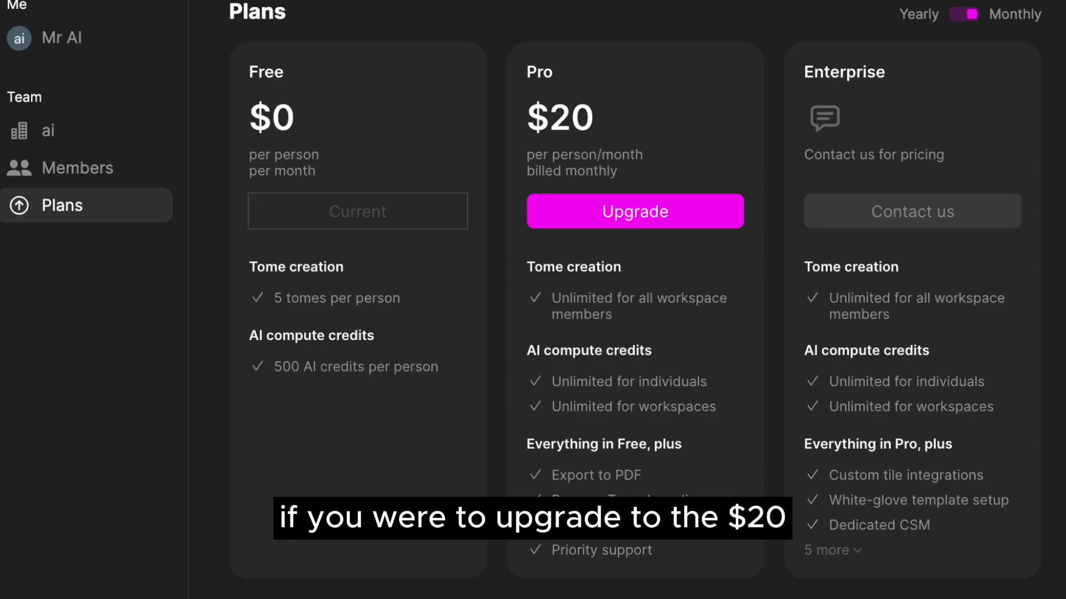